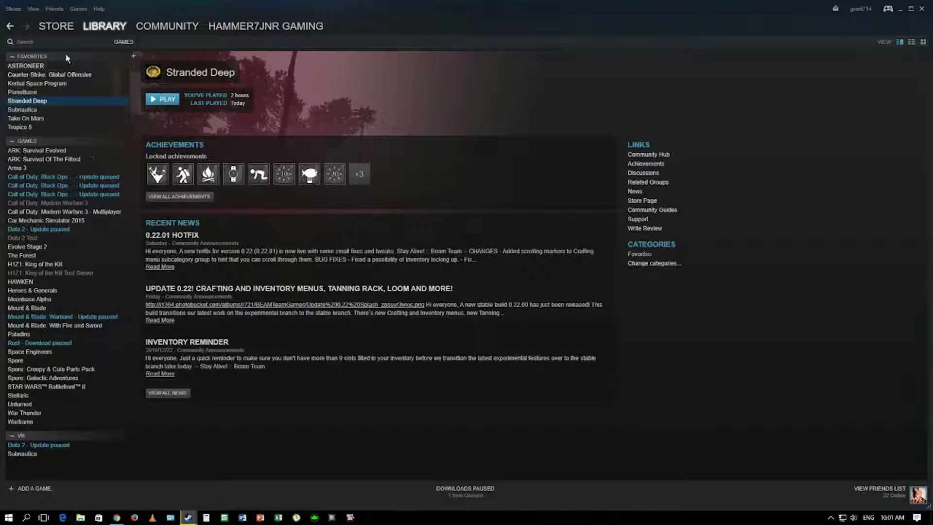
Check the local files properties of Stranded Deep for the drive it is installed on, then close them.
{"action": "right_click", "coordinate": [43, 105]}
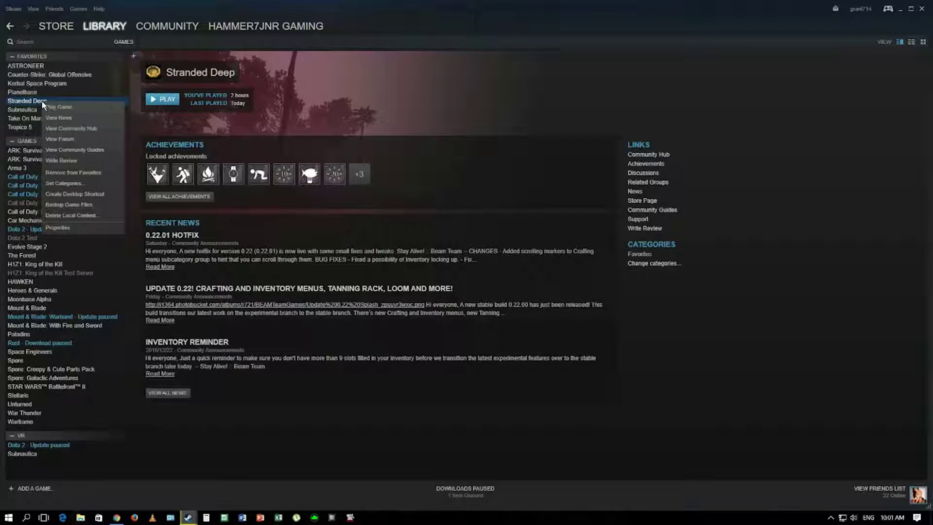
{"action": "left_click", "coordinate": [65, 221]}
{"action": "left_click", "coordinate": [435, 129]}
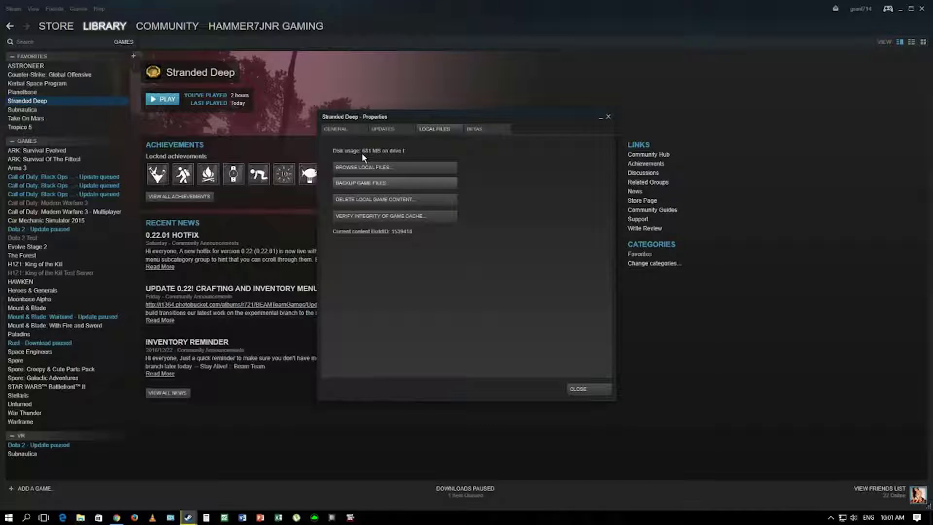
{"action": "left_click", "coordinate": [608, 118]}
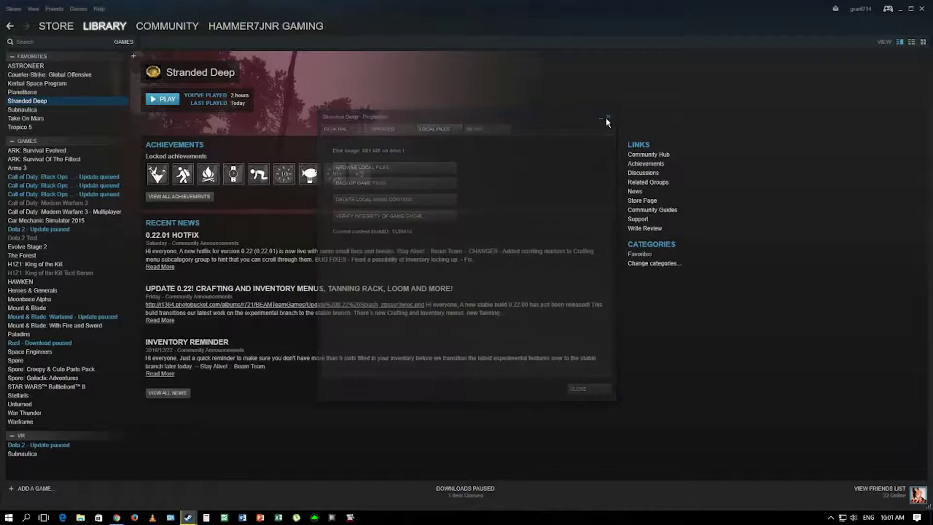
Switch to File Explorer and cut the Stranded Deep folder from Steam\steamapps\common on New Volume (I:).
{"action": "left_click", "coordinate": [87, 519]}
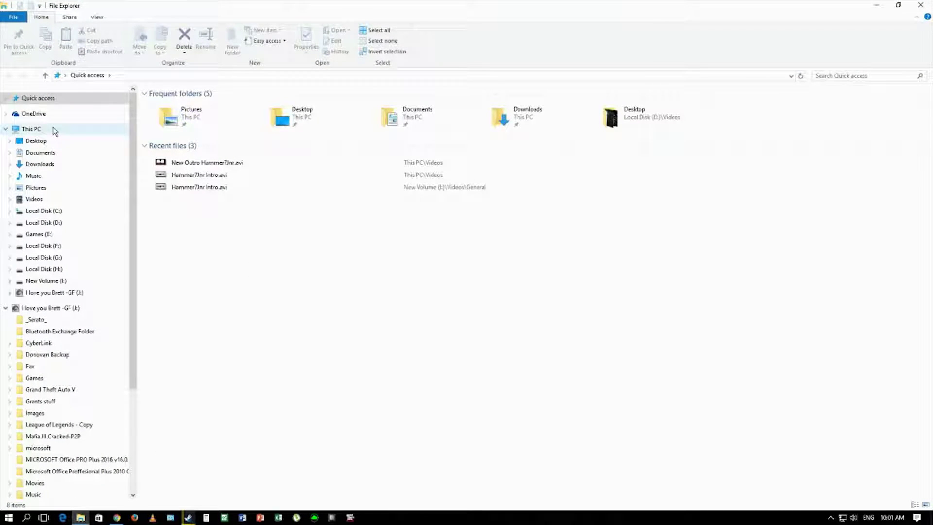
{"action": "left_click", "coordinate": [32, 129]}
{"action": "left_click", "coordinate": [214, 194]}
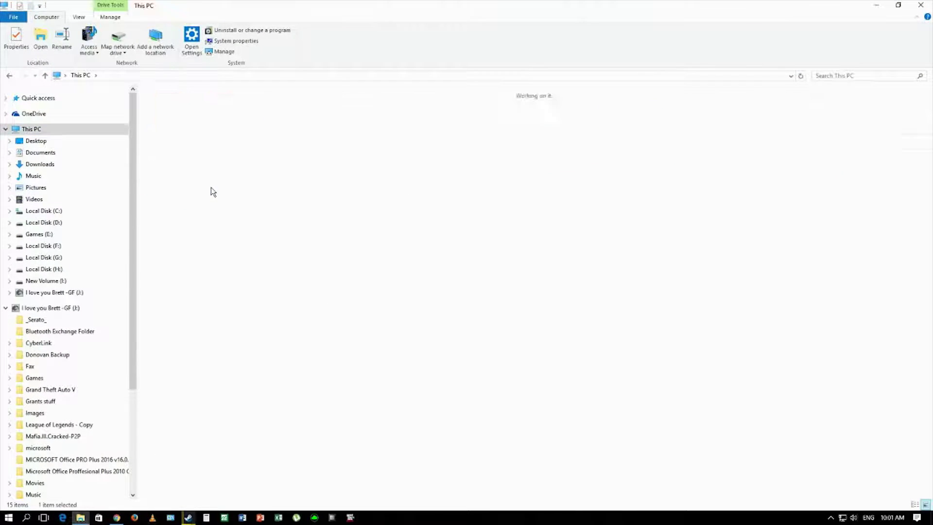
{"action": "double_click", "coordinate": [176, 118]}
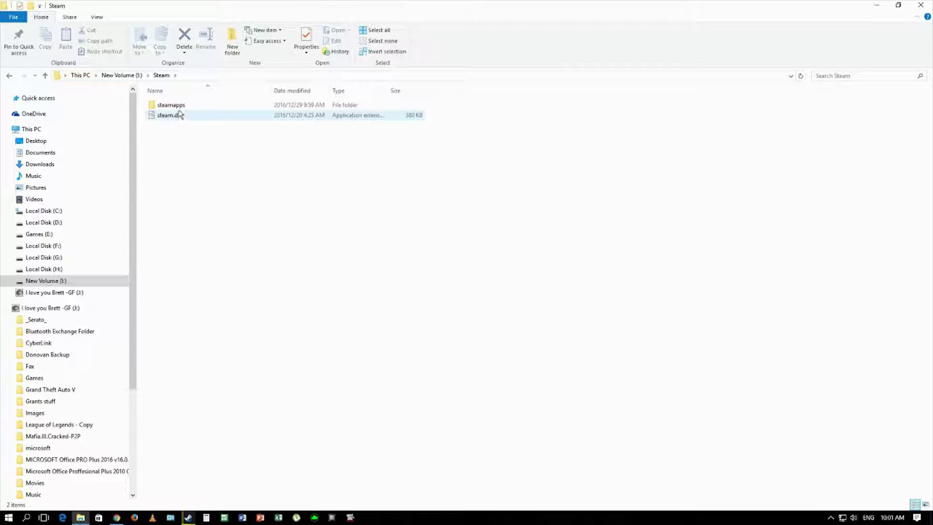
{"action": "double_click", "coordinate": [180, 106]}
{"action": "double_click", "coordinate": [180, 106]}
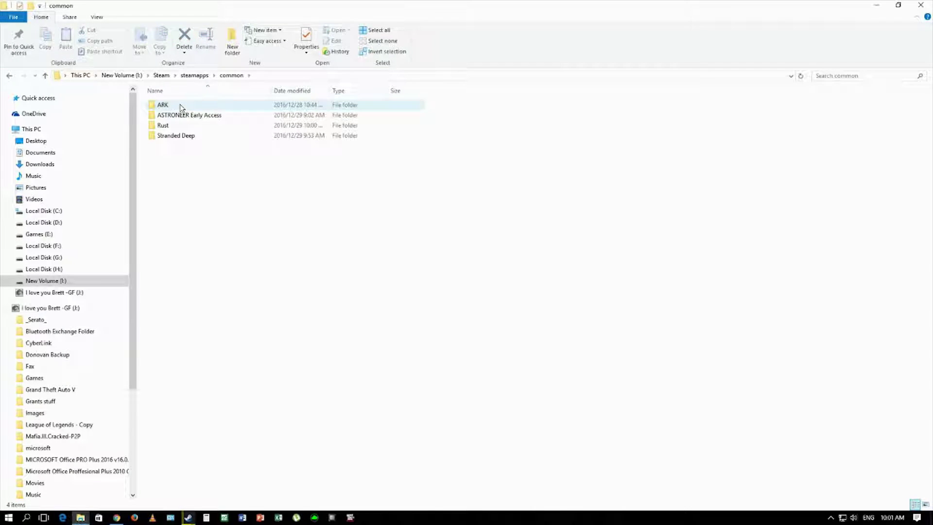
{"action": "right_click", "coordinate": [185, 139]}
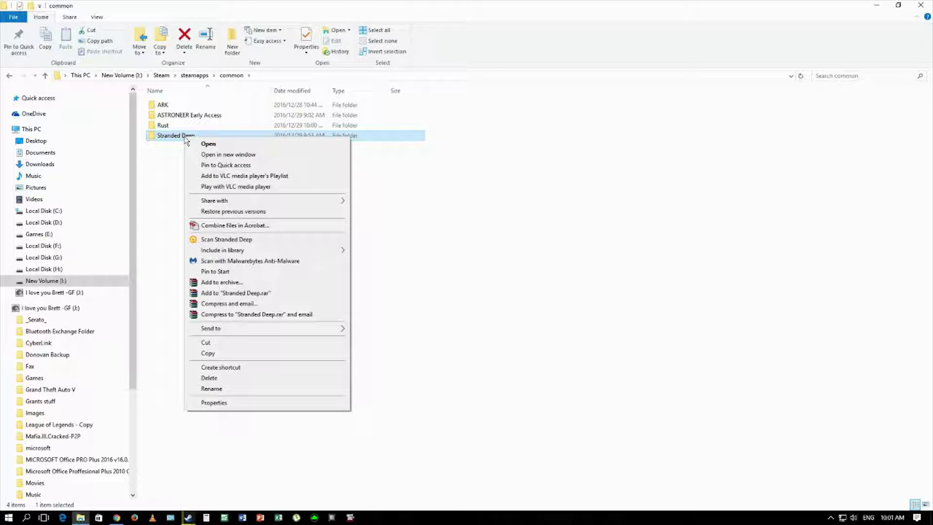
{"action": "left_click", "coordinate": [214, 343]}
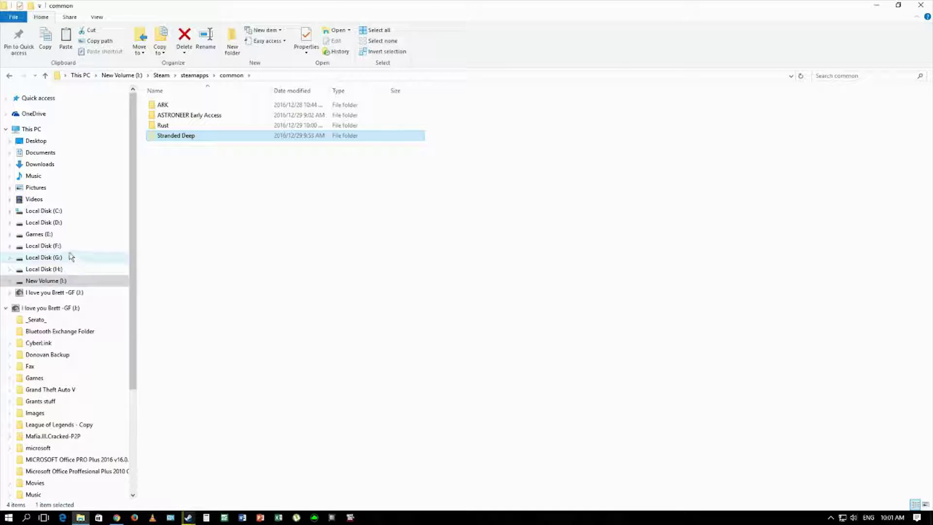
Create a new folder named Steam in the root of Local Disk (G:).
{"action": "left_click", "coordinate": [57, 247]}
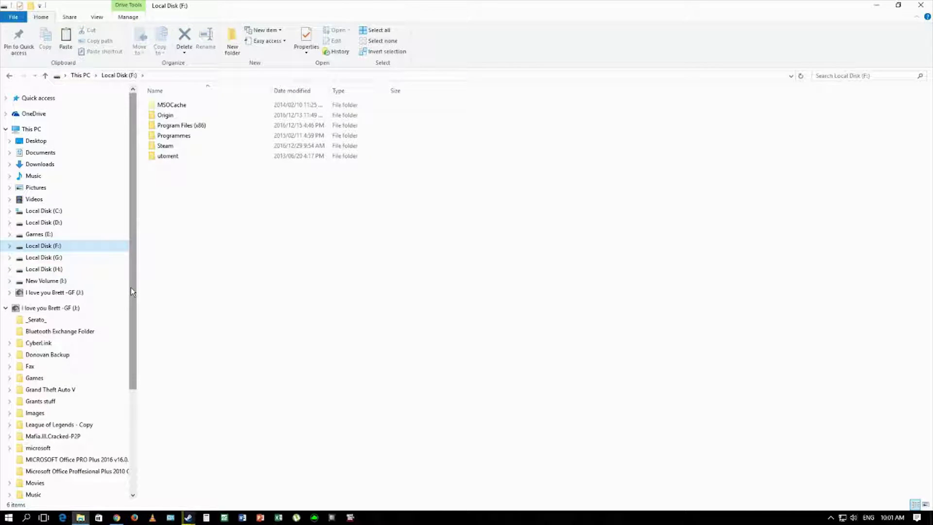
{"action": "left_click", "coordinate": [80, 75]}
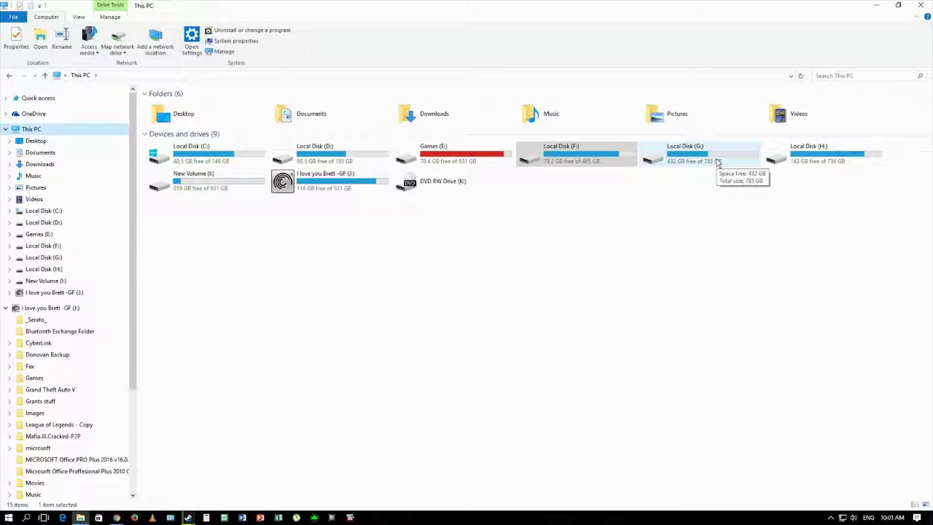
{"action": "double_click", "coordinate": [717, 161]}
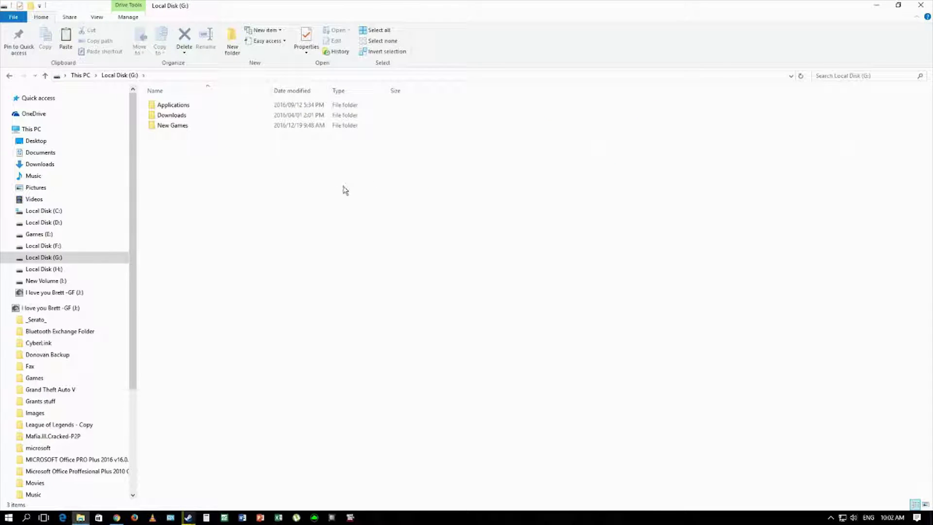
{"action": "right_click", "coordinate": [198, 180]}
{"action": "mouse_move", "coordinate": [224, 296]}
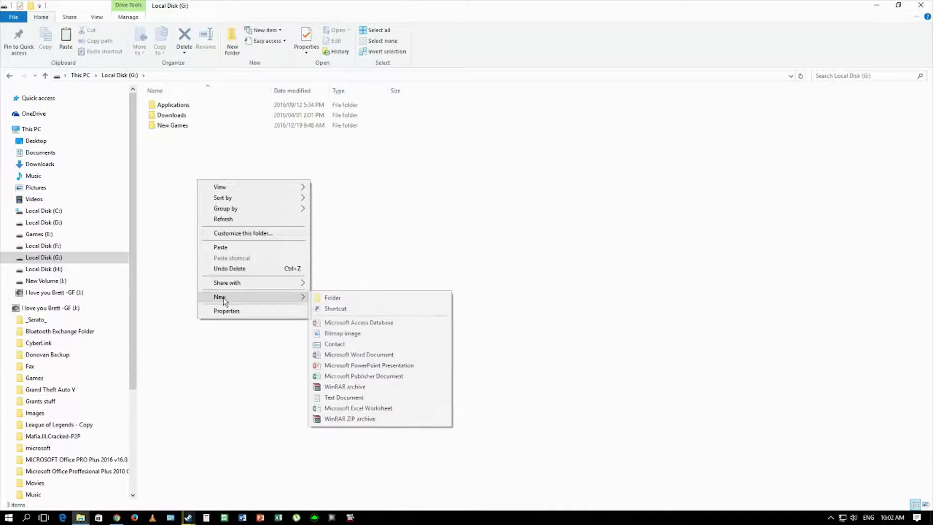
{"action": "left_click", "coordinate": [339, 296]}
{"action": "type", "text": "Steam"}
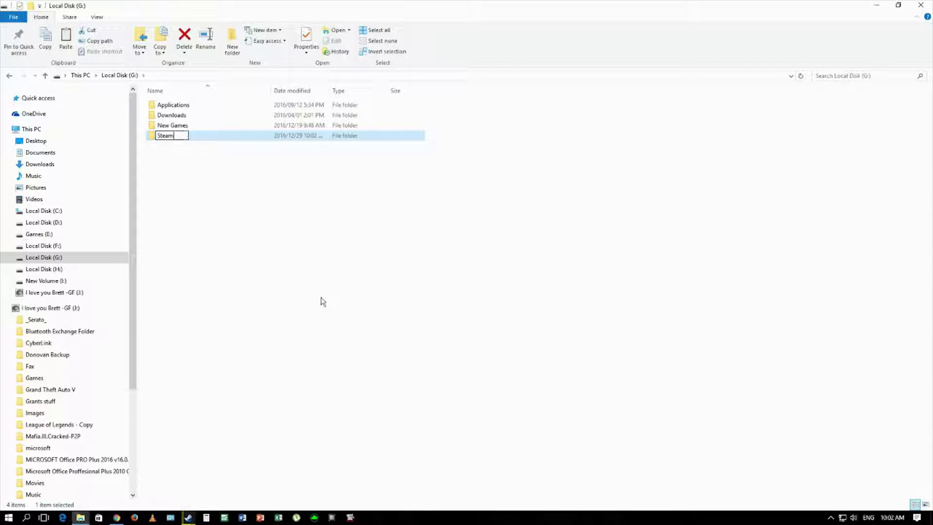
{"action": "key", "text": "Return"}
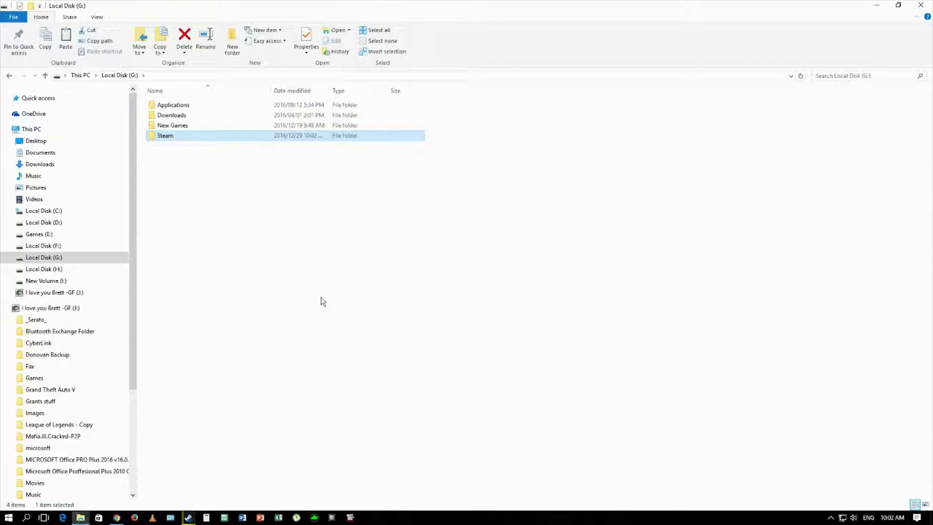
Create a folder named steamapps inside the new Steam folder on Local Disk (G:).
{"action": "double_click", "coordinate": [191, 136]}
{"action": "right_click", "coordinate": [195, 142]}
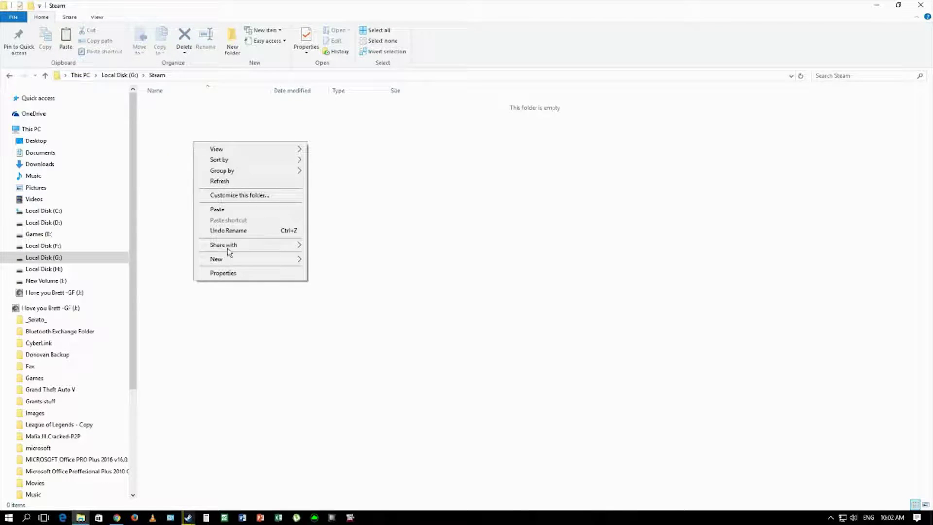
{"action": "mouse_move", "coordinate": [250, 258]}
{"action": "left_click", "coordinate": [320, 263]}
{"action": "type", "text": "st"}
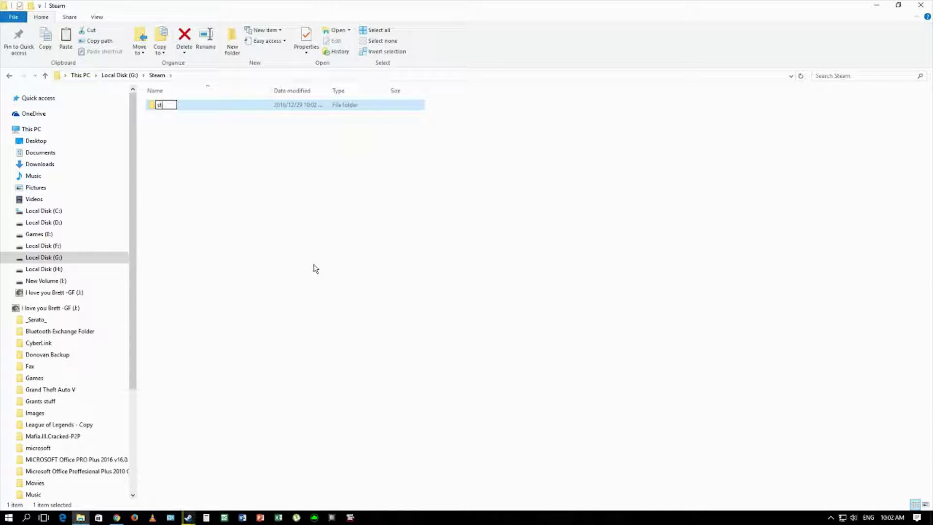
{"action": "type", "text": "eamapps"}
{"action": "left_click", "coordinate": [200, 115]}
Create a folder named common inside the new steamapps folder.
{"action": "double_click", "coordinate": [200, 108]}
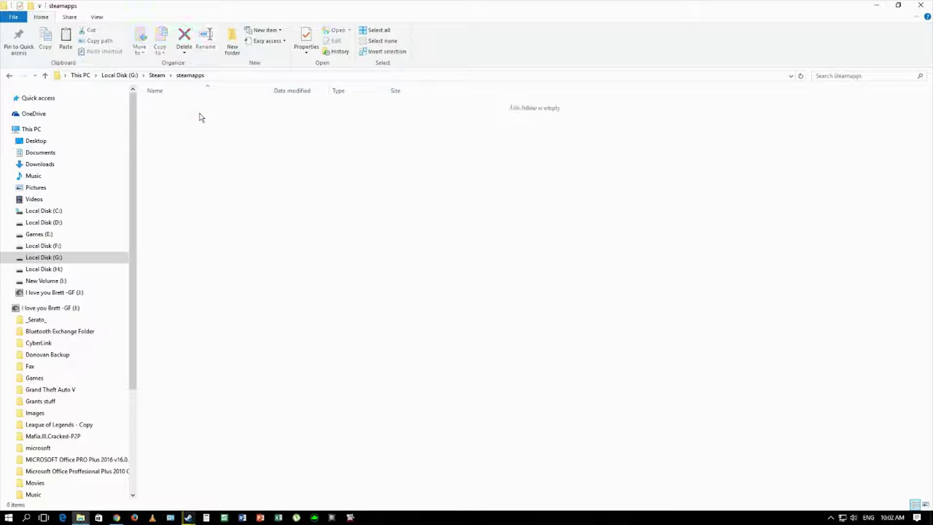
{"action": "right_click", "coordinate": [206, 164]}
{"action": "mouse_move", "coordinate": [257, 280]}
{"action": "left_click", "coordinate": [340, 282]}
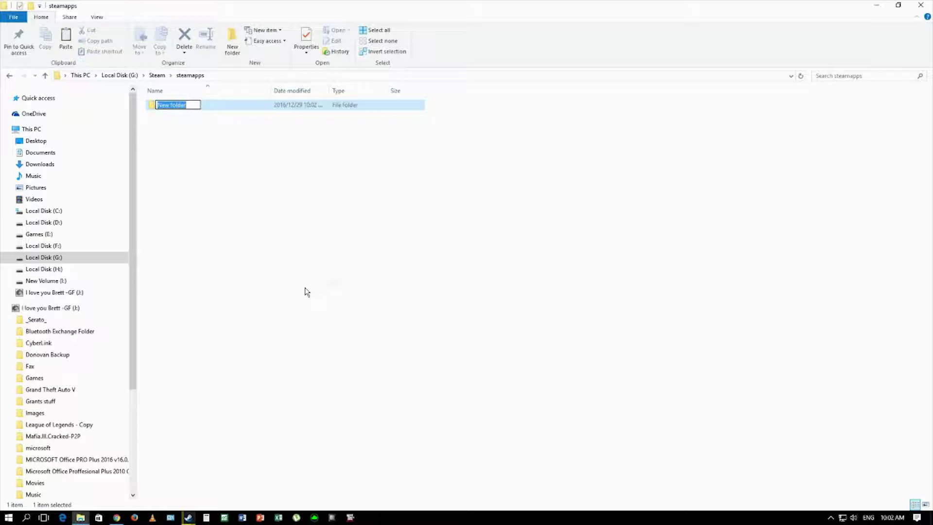
{"action": "type", "text": "common"}
{"action": "key", "text": "Return"}
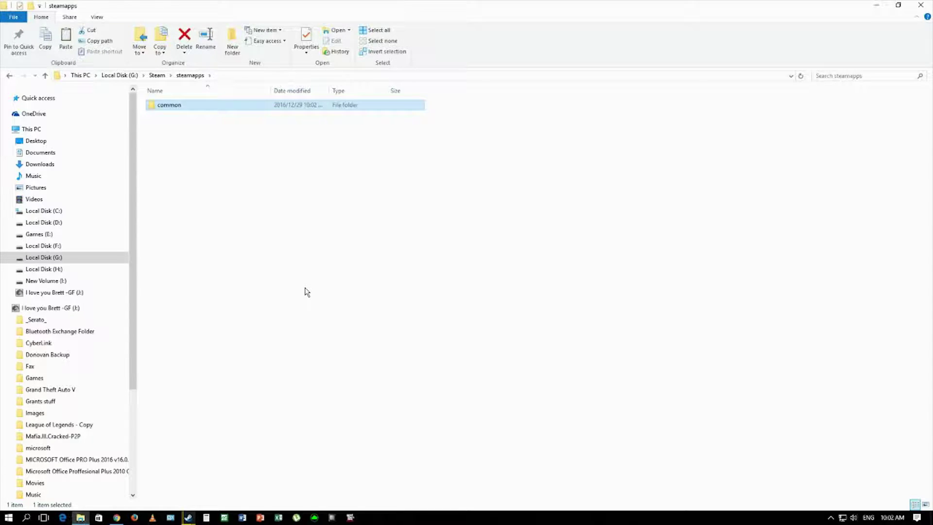
{"action": "left_click", "coordinate": [252, 257]}
Paste the cut Stranded Deep folder into the new common folder on Local Disk (G:).
{"action": "double_click", "coordinate": [197, 105]}
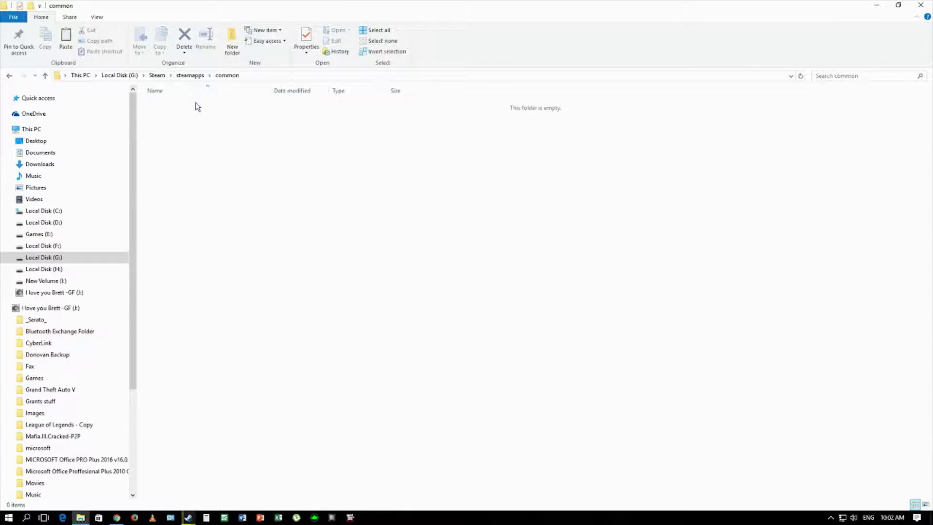
{"action": "right_click", "coordinate": [218, 149]}
{"action": "left_click", "coordinate": [269, 219]}
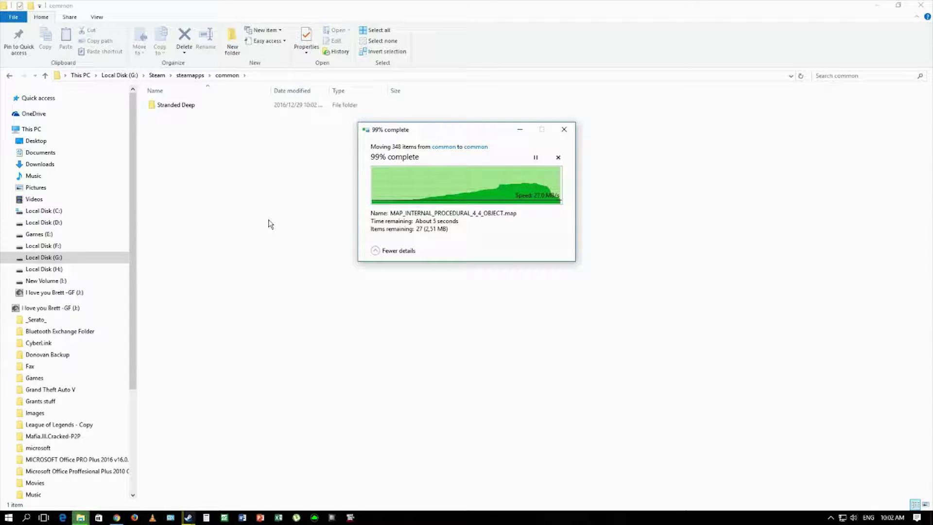
{"action": "left_click", "coordinate": [253, 212]}
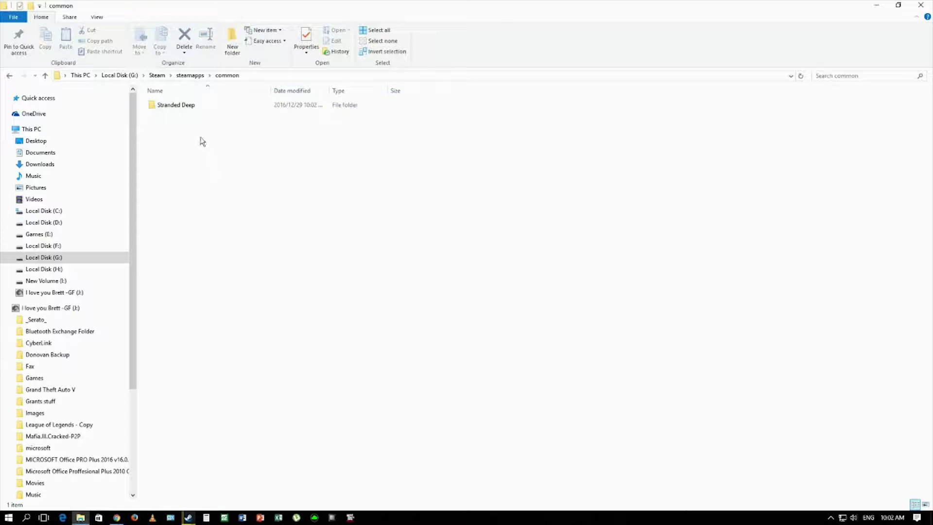
Switch to Steam and compare the drive in Stranded Deep's local files properties with the moved folder's location in File Explorer.
{"action": "mouse_move", "coordinate": [194, 519]}
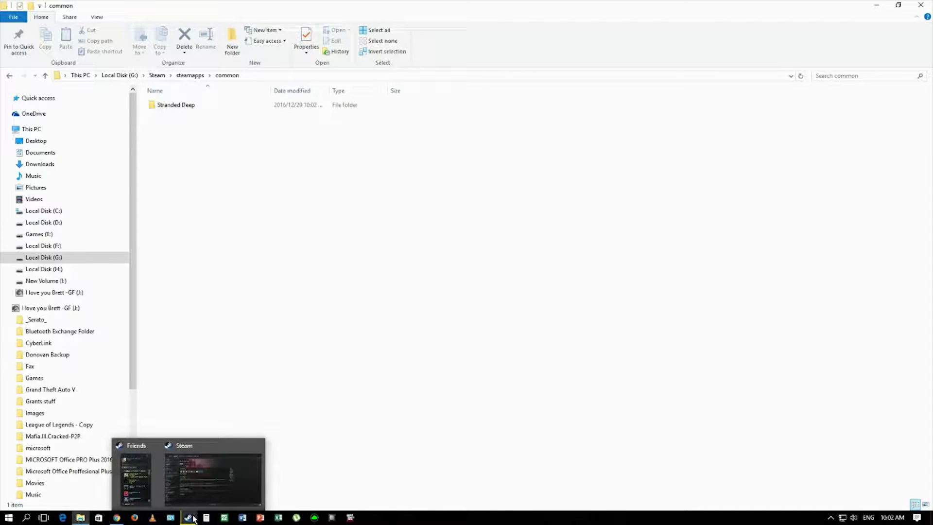
{"action": "left_click", "coordinate": [199, 451]}
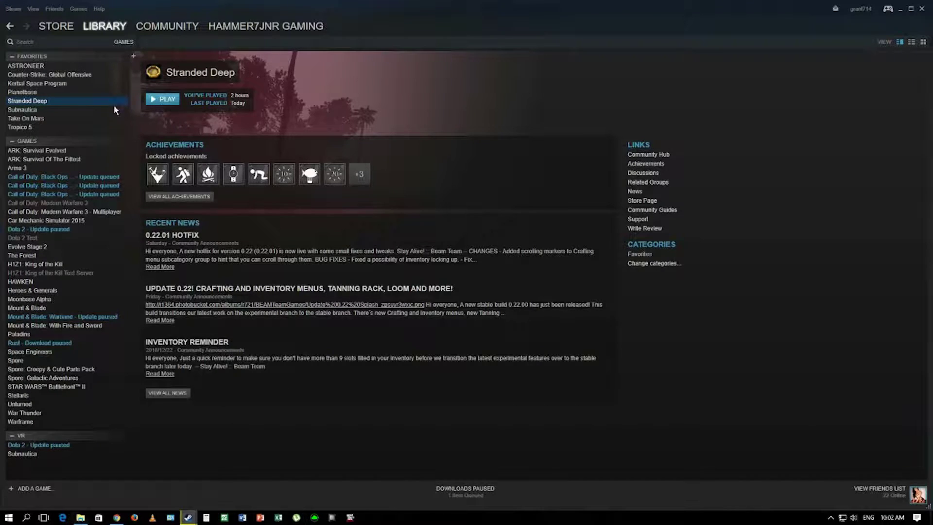
{"action": "right_click", "coordinate": [31, 101]}
{"action": "left_click", "coordinate": [73, 229]}
{"action": "left_click", "coordinate": [434, 129]}
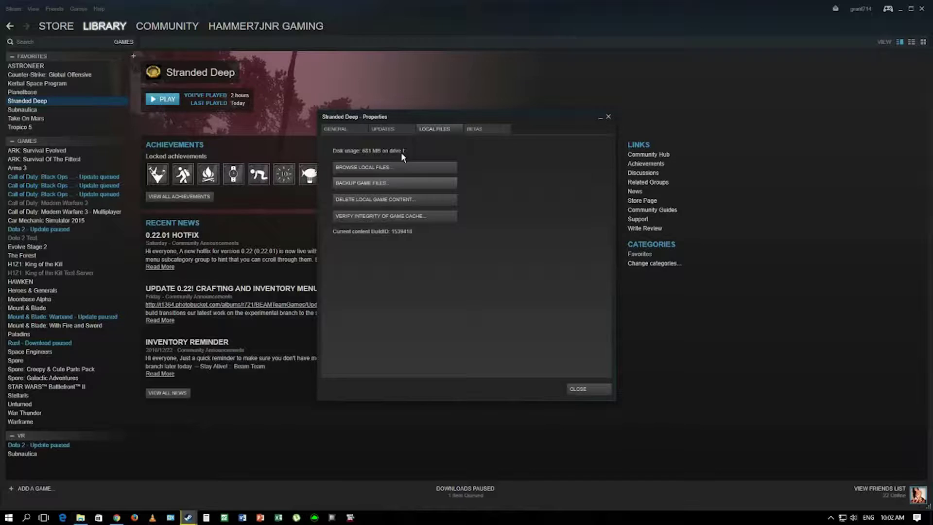
{"action": "left_click", "coordinate": [80, 517]}
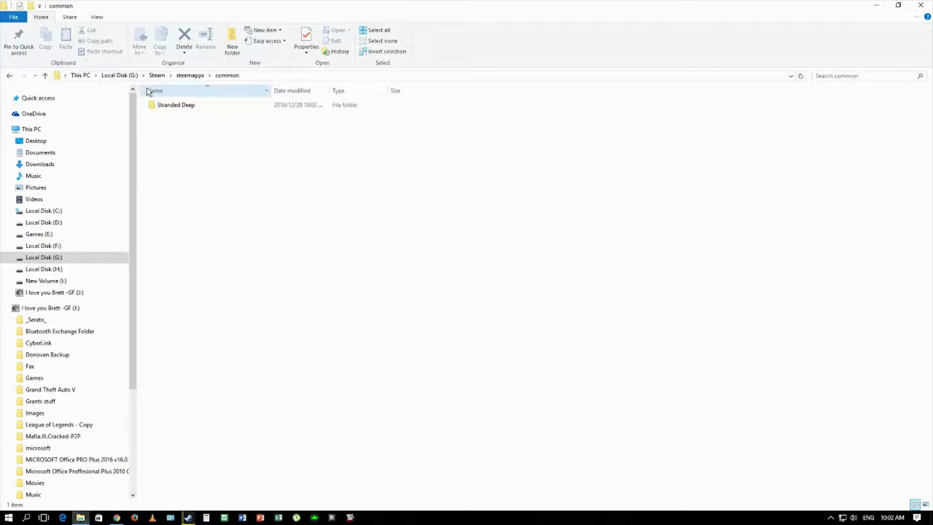
{"action": "left_click", "coordinate": [189, 519]}
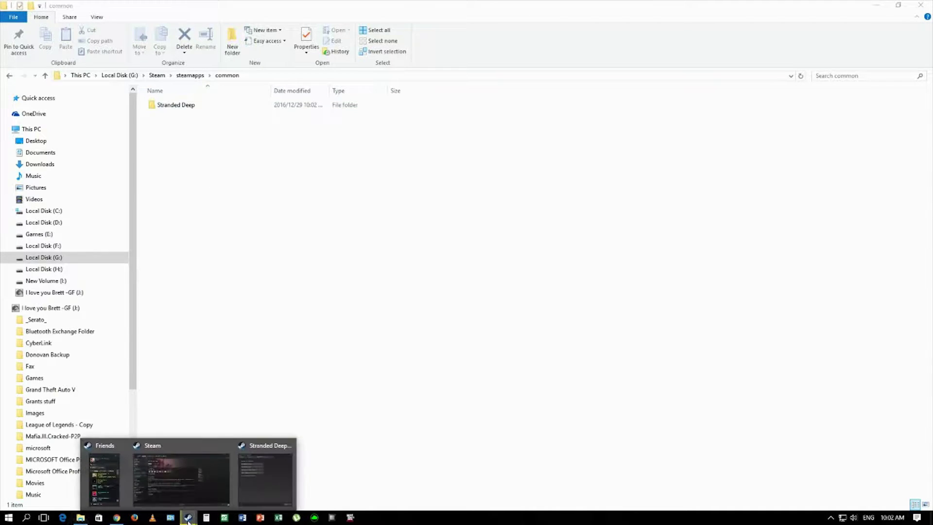
{"action": "left_click", "coordinate": [179, 457]}
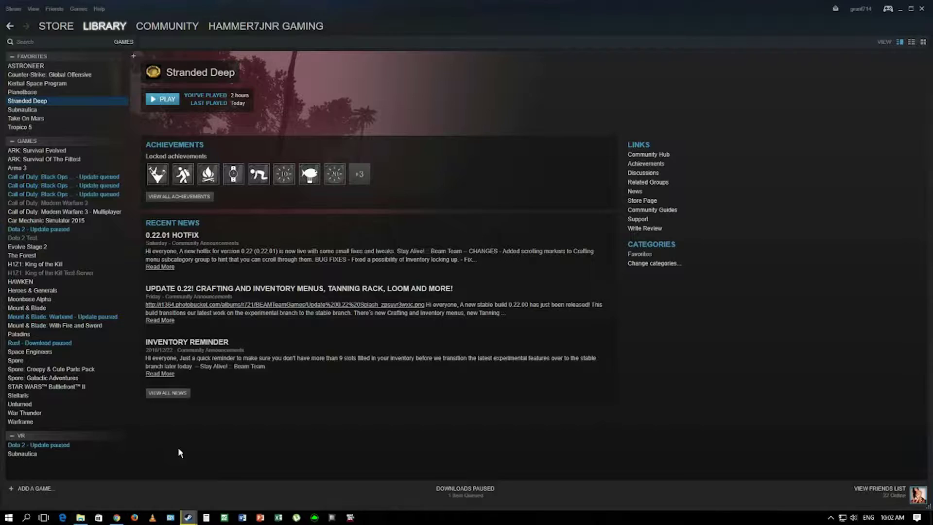
Delete the local content of Stranded Deep from the Steam library and confirm the deletion.
{"action": "right_click", "coordinate": [20, 102]}
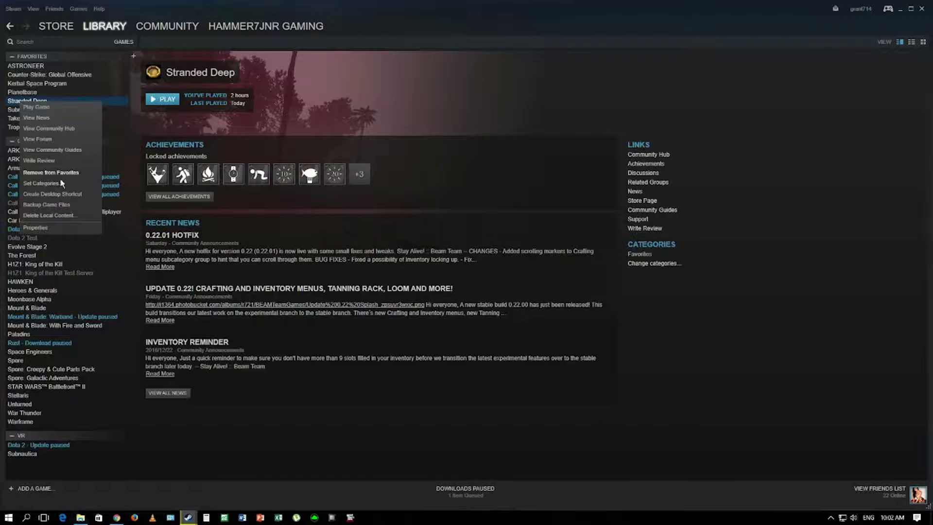
{"action": "left_click", "coordinate": [80, 215]}
{"action": "left_click", "coordinate": [445, 283]}
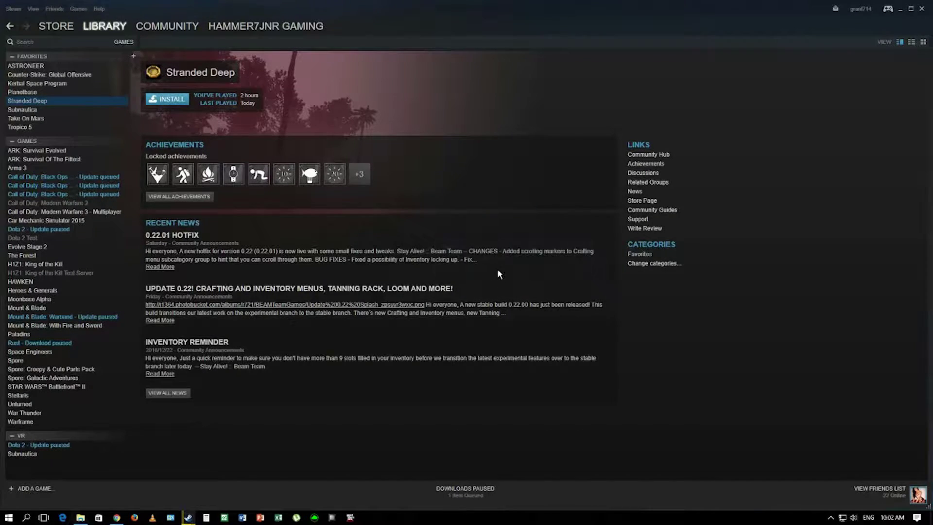
Start installing Stranded Deep from the library and choose to create a new Steam library on drive G: as the install location.
{"action": "left_click", "coordinate": [31, 111]}
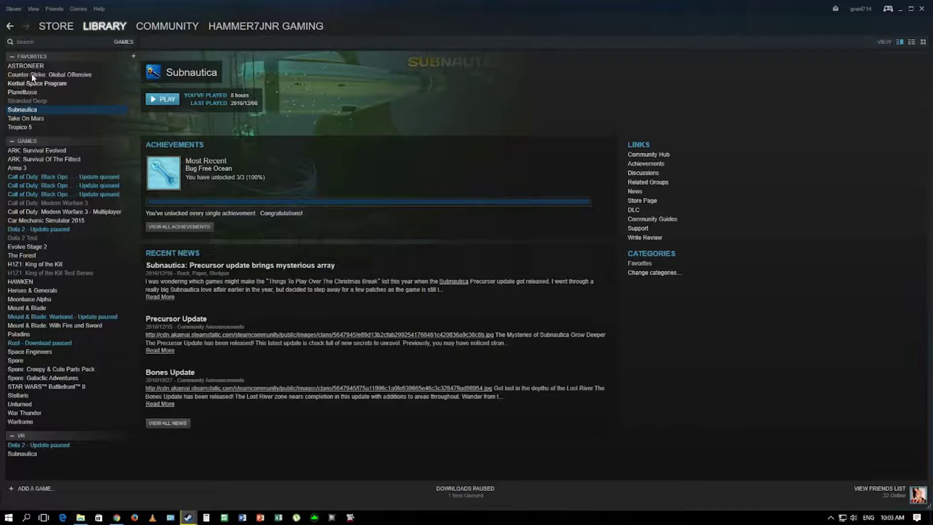
{"action": "left_click", "coordinate": [29, 101]}
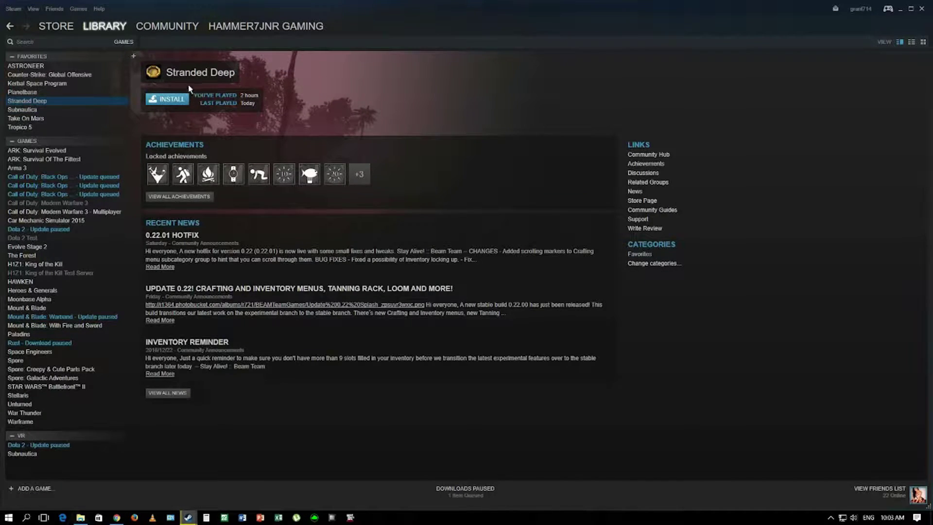
{"action": "left_click", "coordinate": [171, 104]}
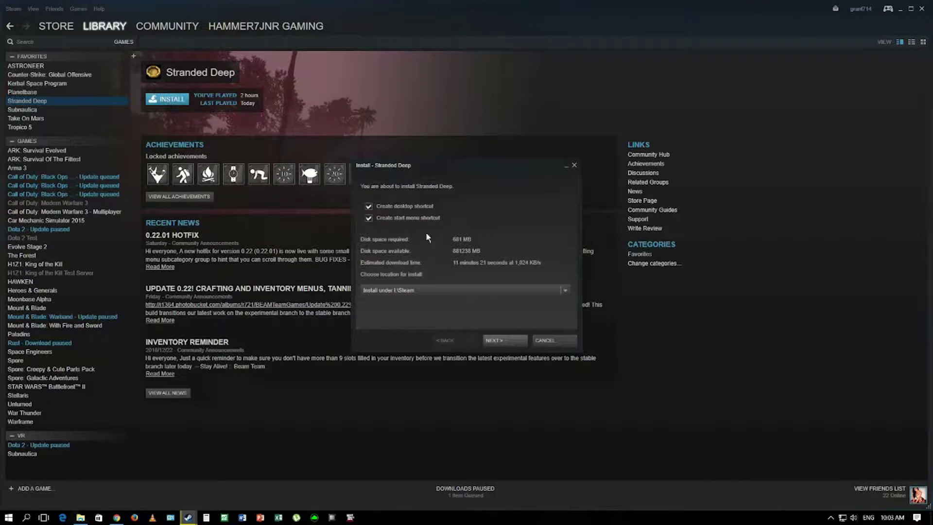
{"action": "left_click", "coordinate": [565, 289]}
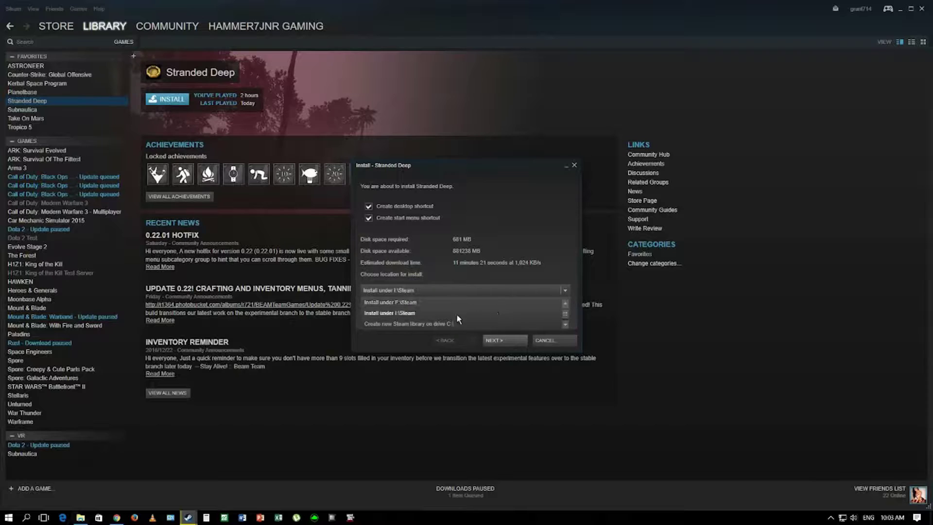
{"action": "scroll", "coordinate": [444, 322], "scroll_direction": "down", "scroll_amount": 1}
{"action": "scroll", "coordinate": [471, 314], "scroll_direction": "up", "scroll_amount": 5}
{"action": "scroll", "coordinate": [471, 317], "scroll_direction": "down", "scroll_amount": 2}
{"action": "scroll", "coordinate": [431, 305], "scroll_direction": "down", "scroll_amount": 3}
{"action": "left_click", "coordinate": [440, 302]}
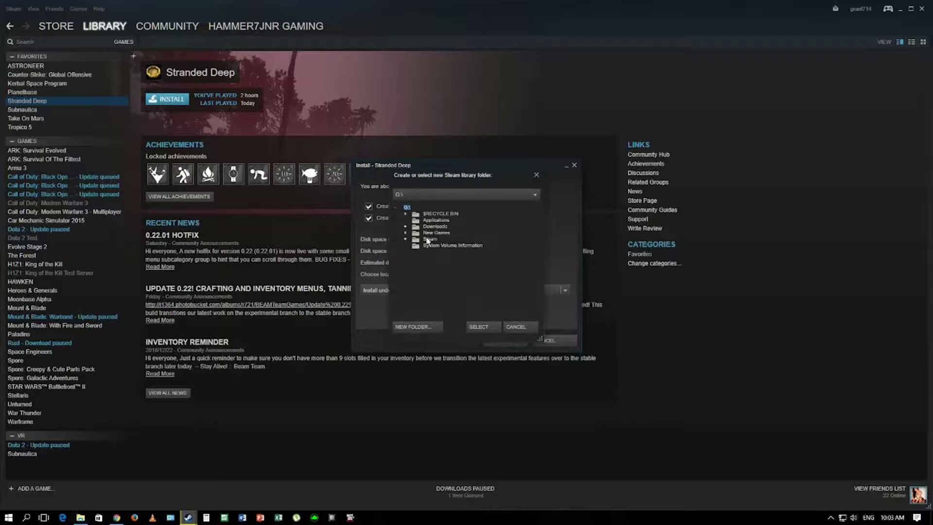
Select the existing Steam folder on G: as the new library folder and proceed with the Stranded Deep installation.
{"action": "left_click", "coordinate": [406, 240]}
{"action": "left_click", "coordinate": [430, 239]}
{"action": "left_click", "coordinate": [479, 328]}
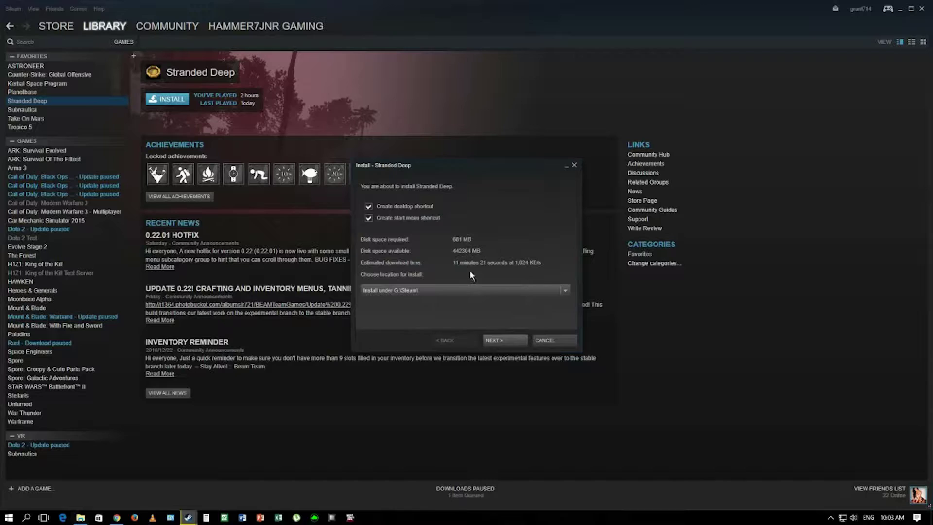
{"action": "left_click", "coordinate": [509, 340]}
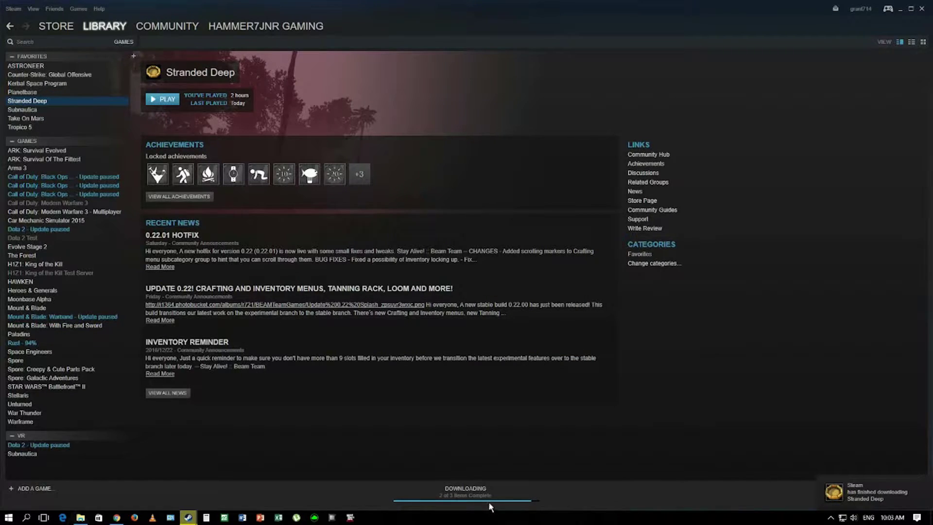
View the downloads status and return to the games library.
{"action": "left_click", "coordinate": [473, 492]}
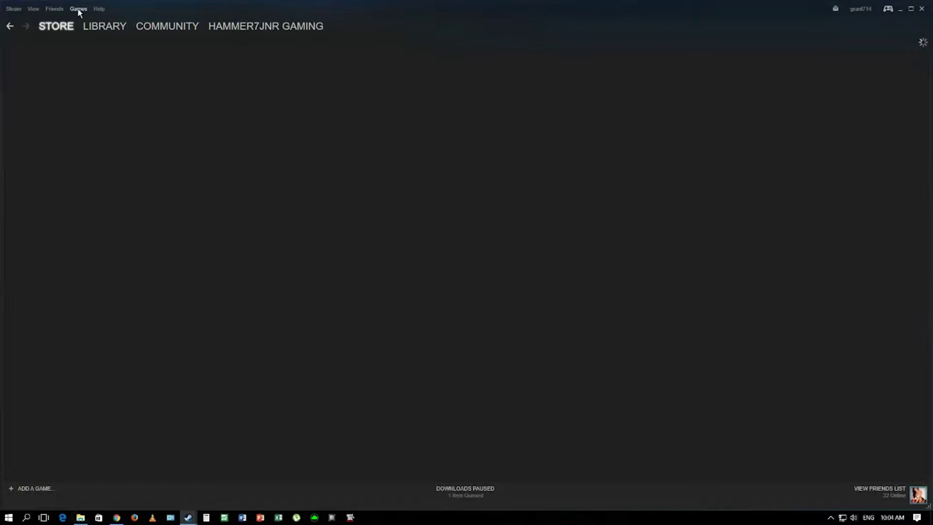
{"action": "left_click", "coordinate": [78, 9]}
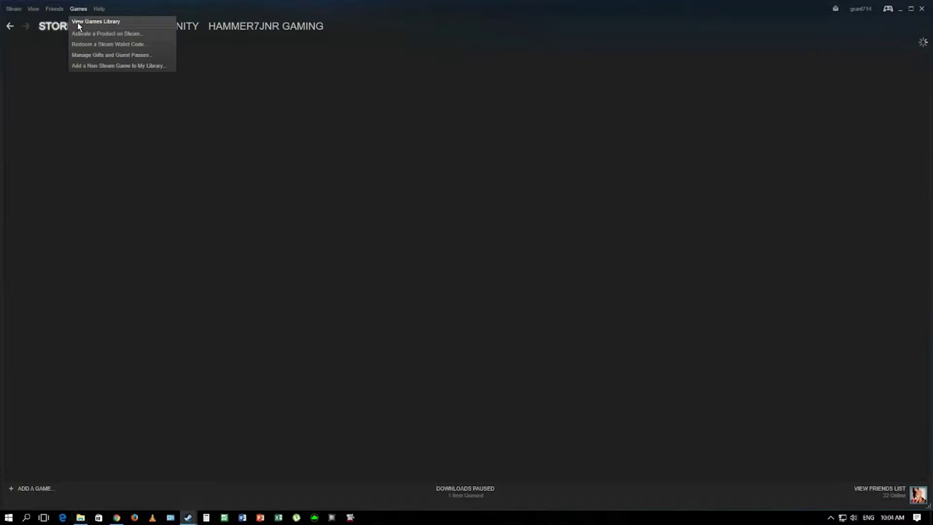
{"action": "left_click", "coordinate": [77, 23]}
Check which drive Stranded Deep is installed on in the local files section of its properties.
{"action": "right_click", "coordinate": [31, 100]}
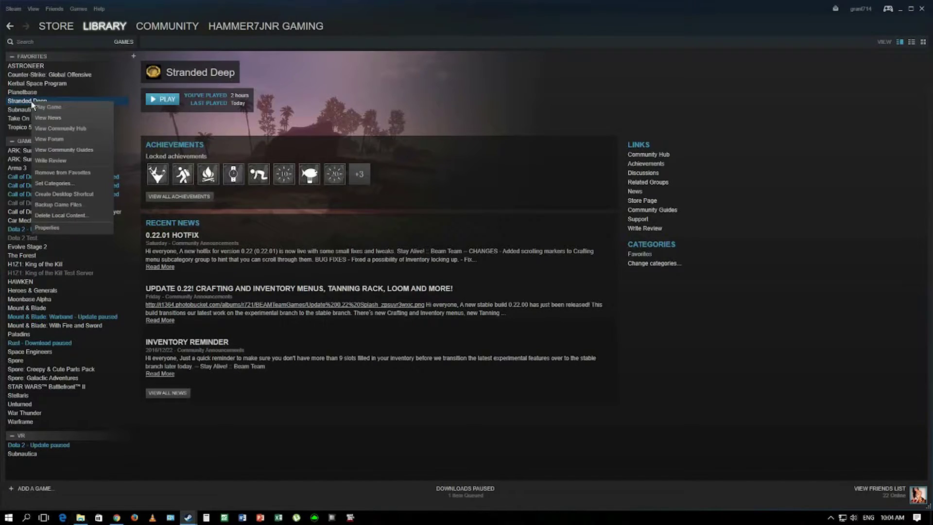
{"action": "left_click", "coordinate": [52, 229]}
{"action": "left_click", "coordinate": [445, 129]}
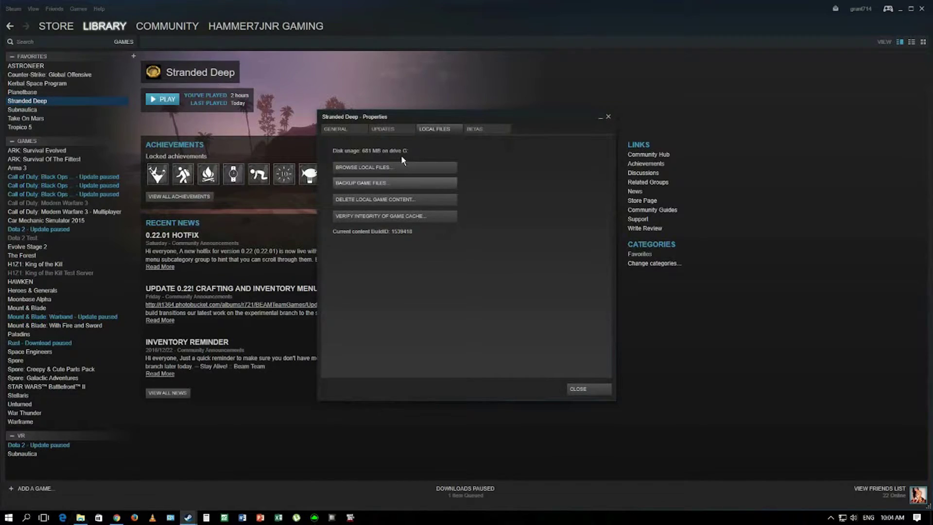